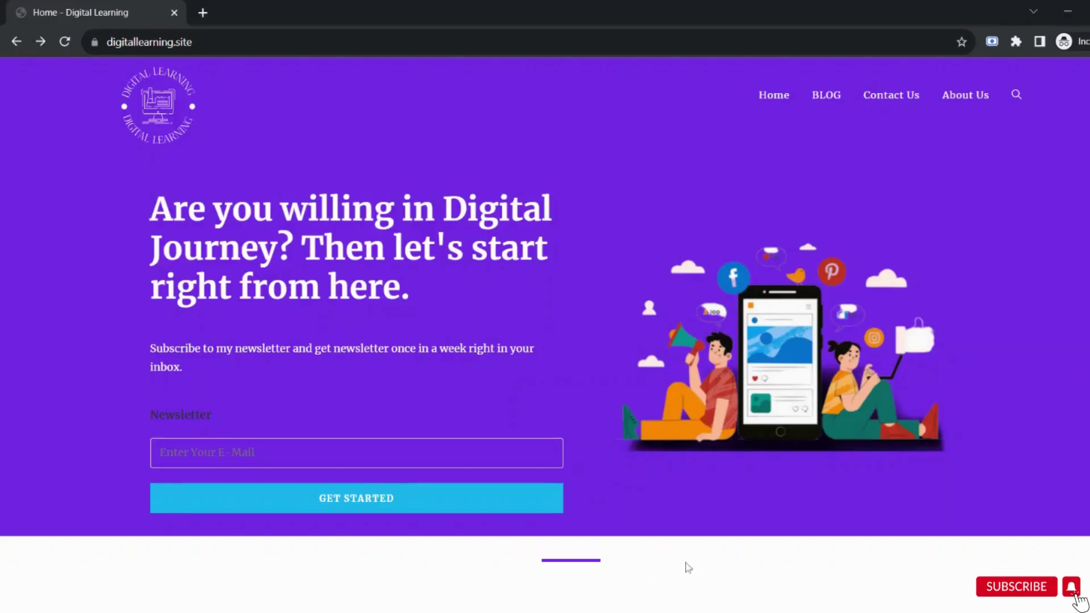
# Load a mistyped, nonexistent post address on the Digital Learning site to show its 404 page.
pyautogui.click(244, 42)
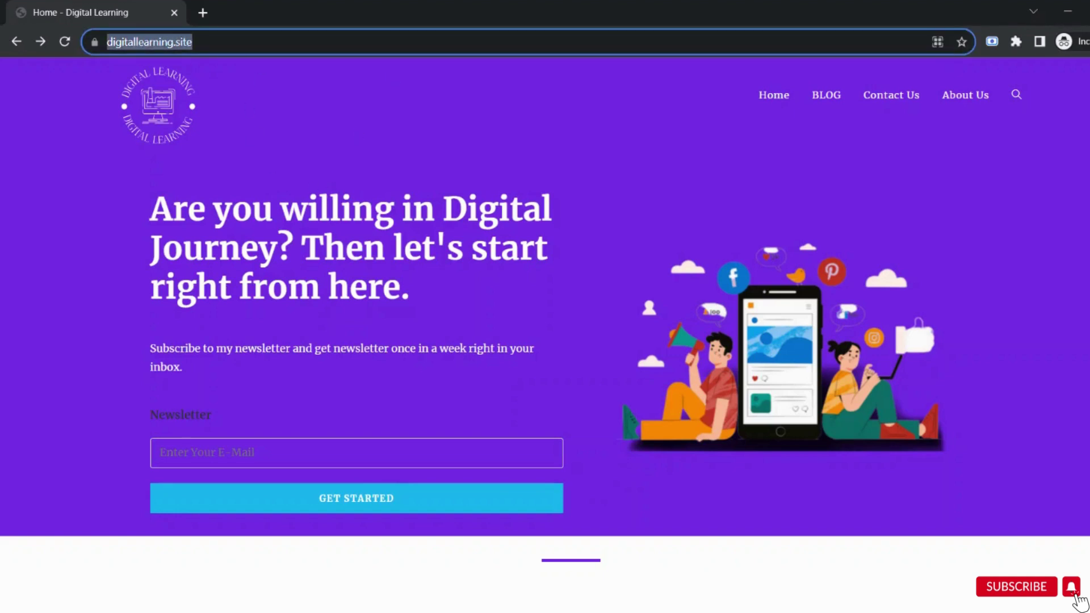
pyautogui.write('digitallearning.site/what-is-digital-marketings')
pyautogui.press('Return')
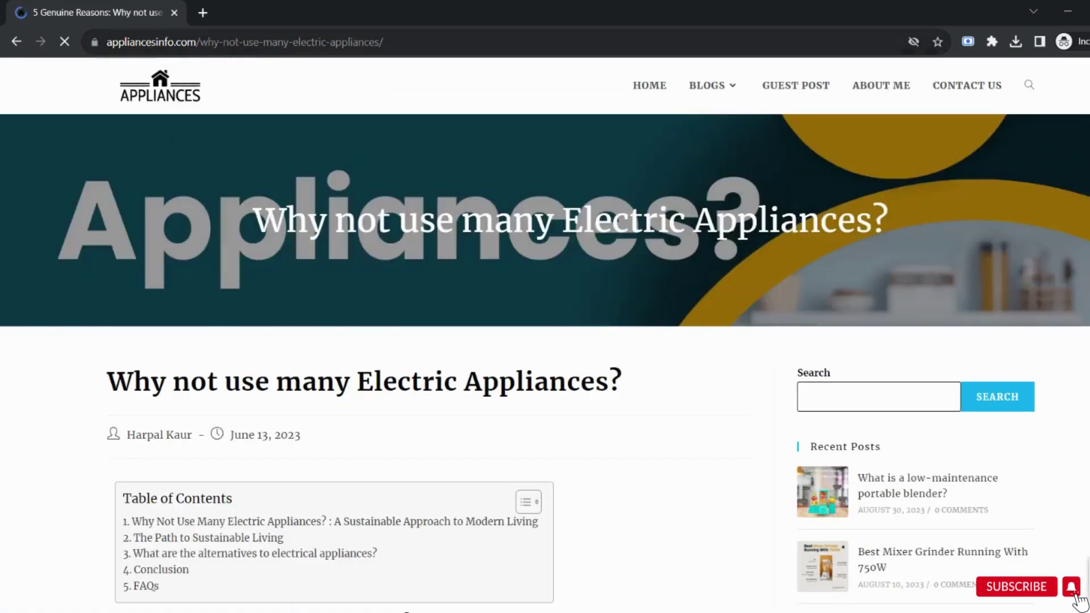
# Delete 'not' from the appliancesinfo.com article address and load the edited URL.
pyautogui.click(244, 46)
pyautogui.click(245, 50)
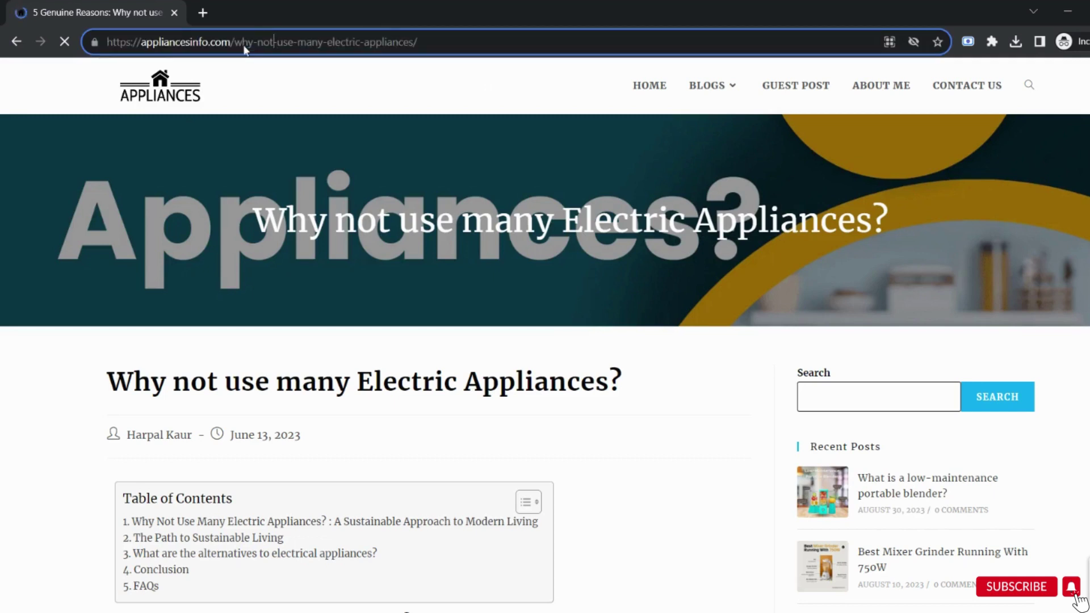
pyautogui.press('BackSpace')
pyautogui.press('BackSpace')
pyautogui.press('BackSpace')
pyautogui.press('BackSpace')
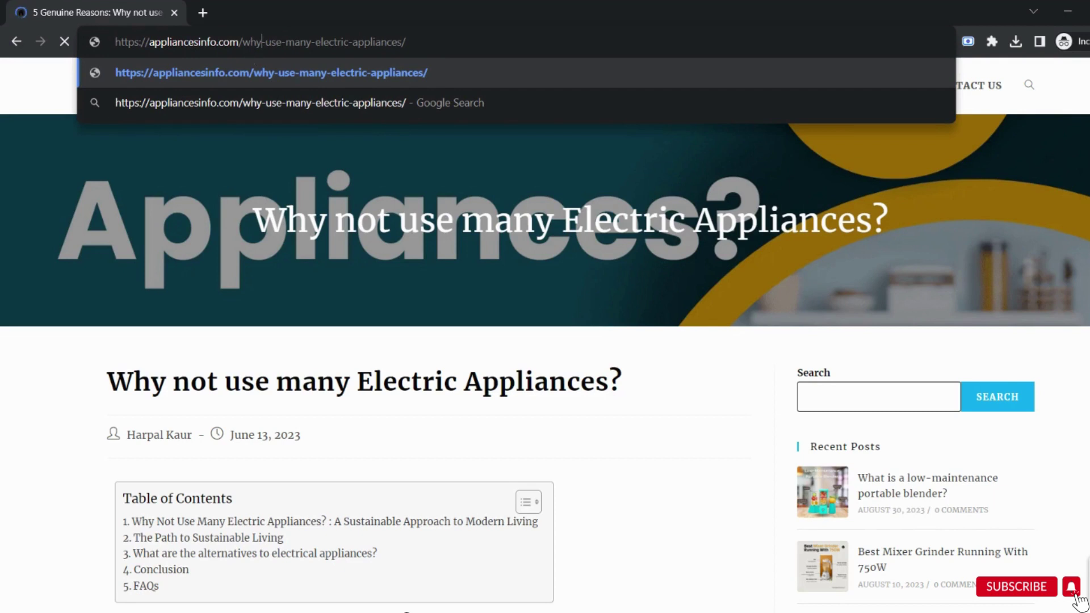
pyautogui.press('Return')
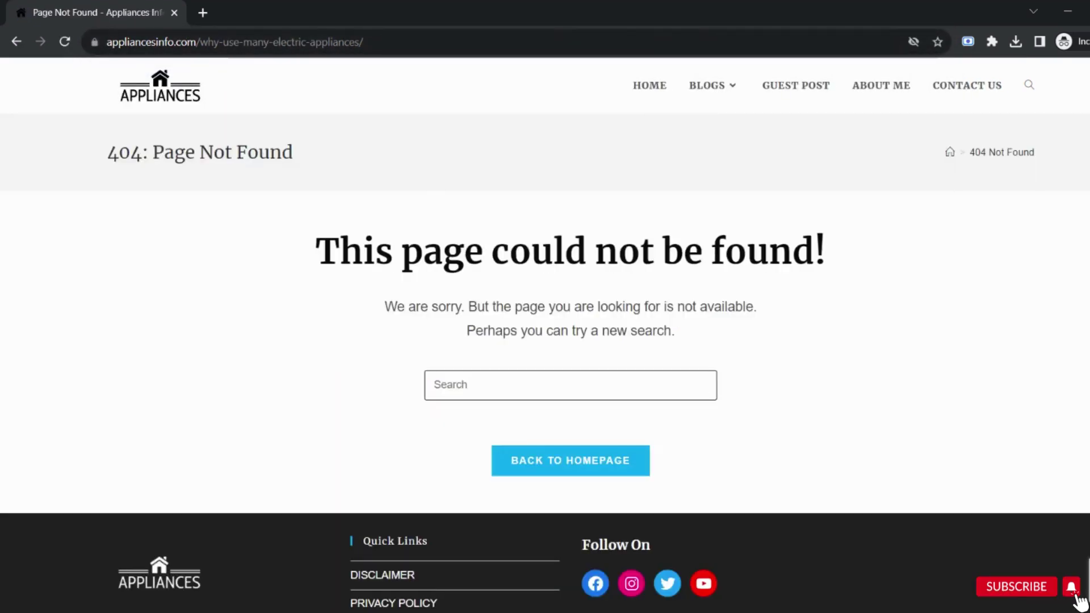
# Highlight the 'page could not be found' message and the '404: Page Not Found' heading.
pyautogui.moveTo(401, 252); pyautogui.dragTo(880, 258)
pyautogui.click(881, 261)
pyautogui.moveTo(106, 153); pyautogui.dragTo(302, 169)
pyautogui.click(302, 170)
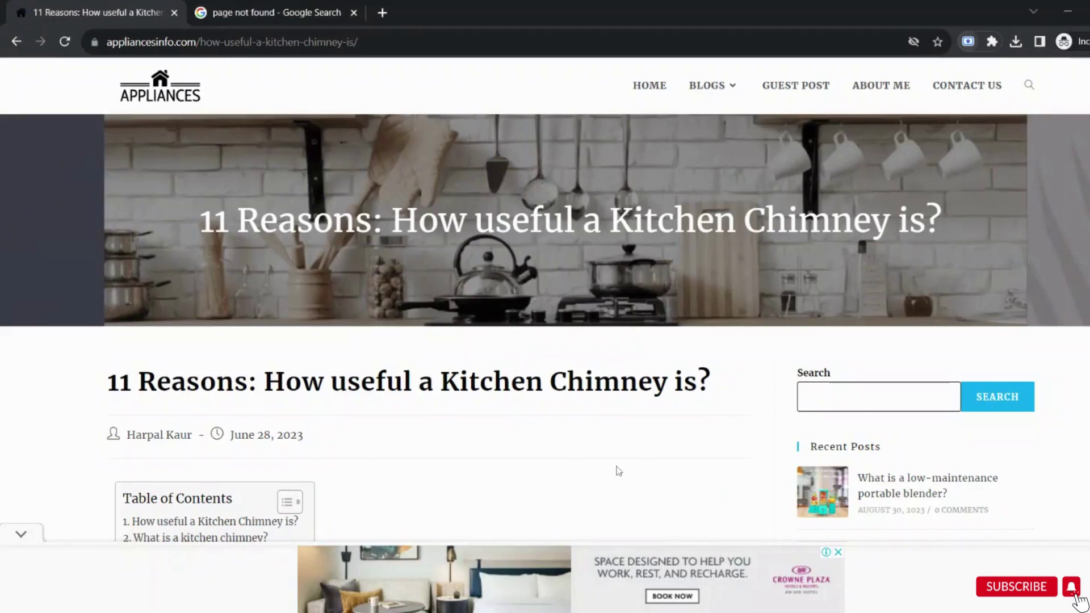
pyautogui.scroll(-8, 617, 465)
pyautogui.scroll(-2, 617, 465)
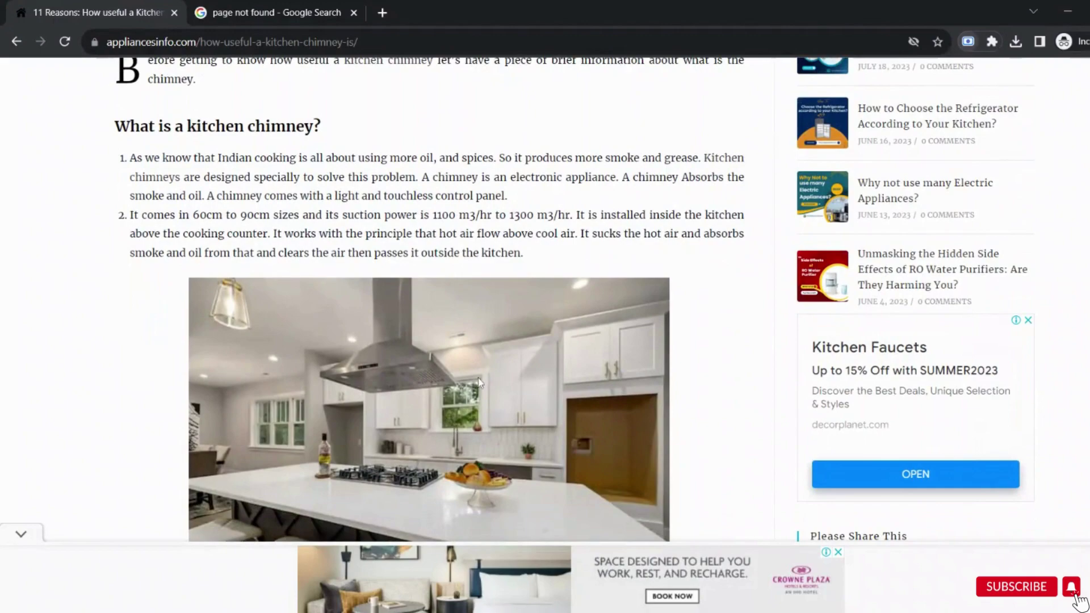
pyautogui.scroll(-10, 475, 381)
pyautogui.scroll(-20, 478, 382)
pyautogui.scroll(-2, 478, 382)
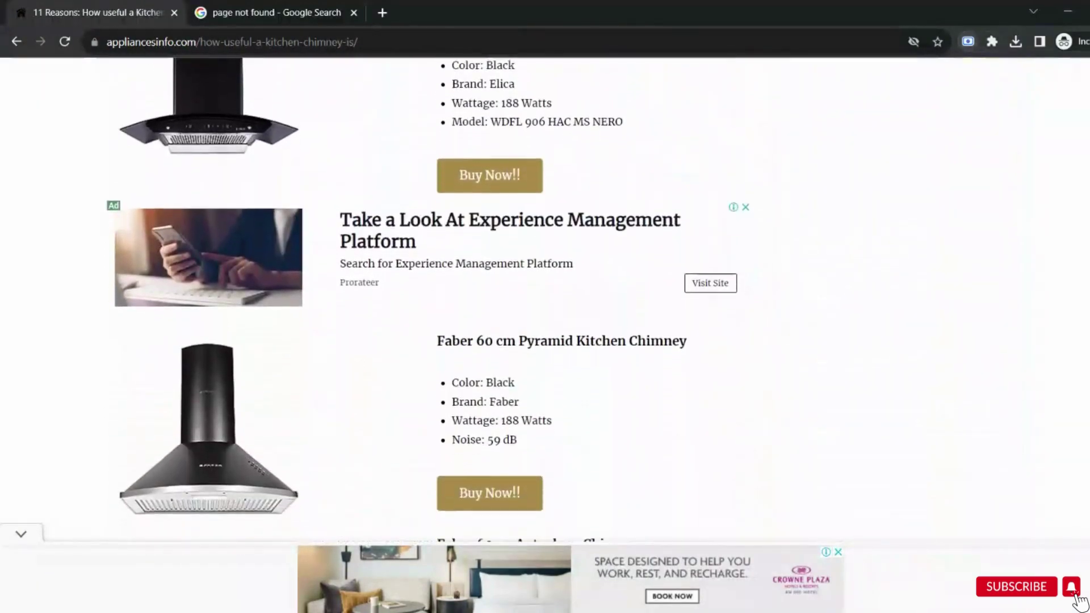
pyautogui.scroll(2, 478, 382)
pyautogui.scroll(-7, 478, 382)
pyautogui.scroll(-15, 431, 300)
pyautogui.scroll(18, 431, 300)
pyautogui.scroll(15, 432, 300)
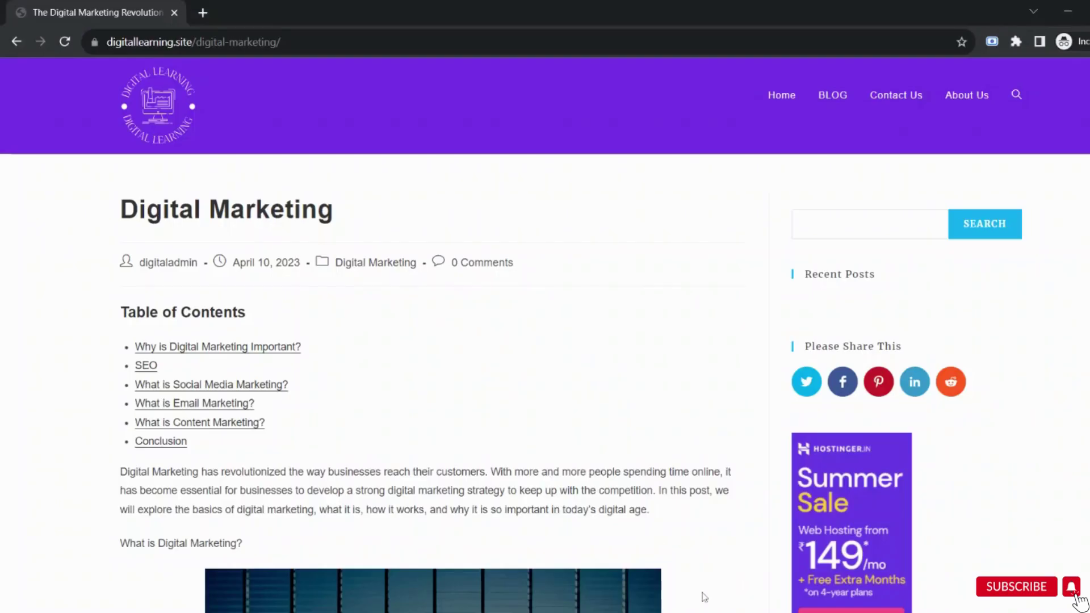
# Follow the post's 'Digital Marketing' link to TechTarget and highlight its 'Page not found.' heading.
pyautogui.scroll(-5, 462, 397)
pyautogui.scroll(-6, 461, 399)
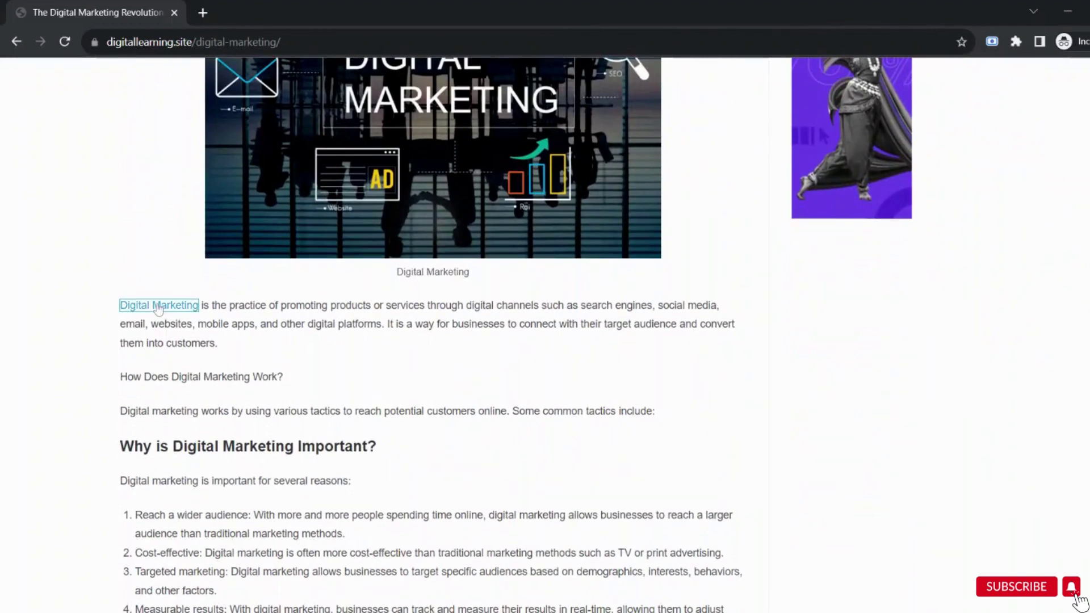
pyautogui.click(158, 306)
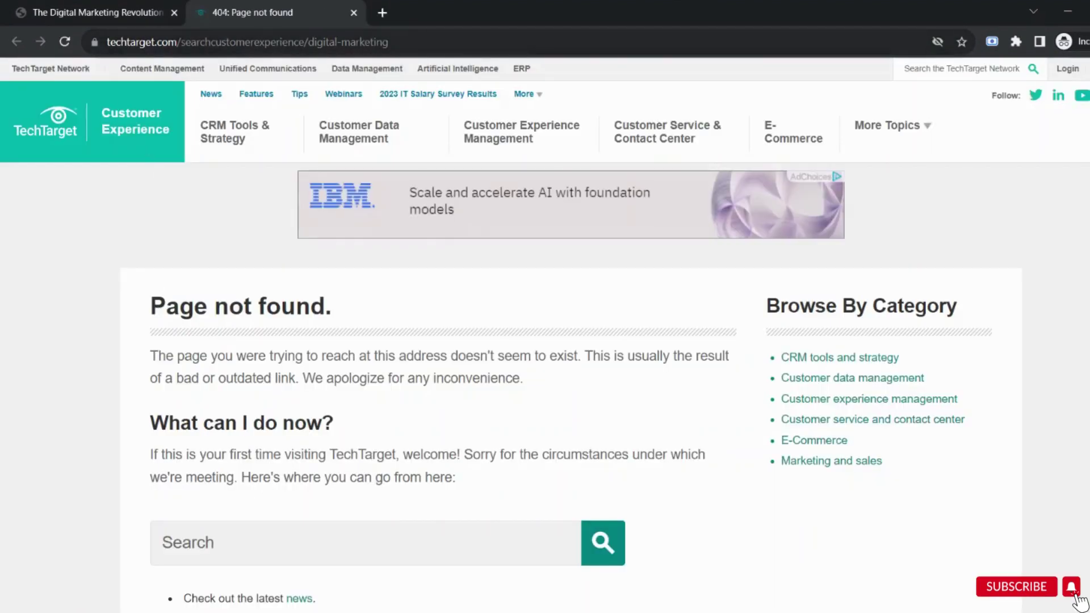
pyautogui.scroll(-1, 322, 411)
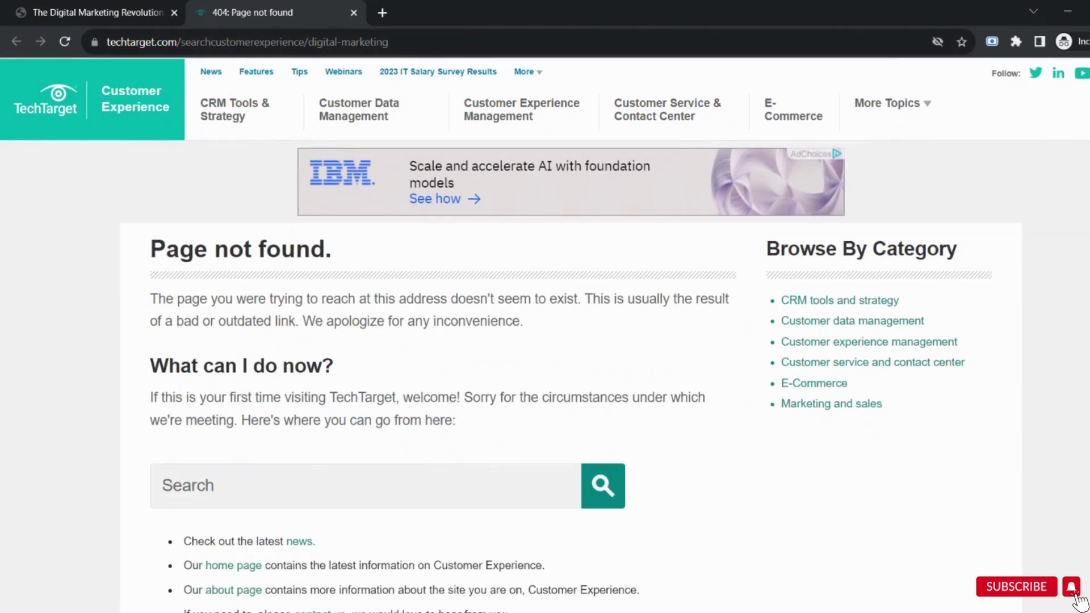
pyautogui.moveTo(148, 250); pyautogui.dragTo(348, 260)
pyautogui.click(348, 260)
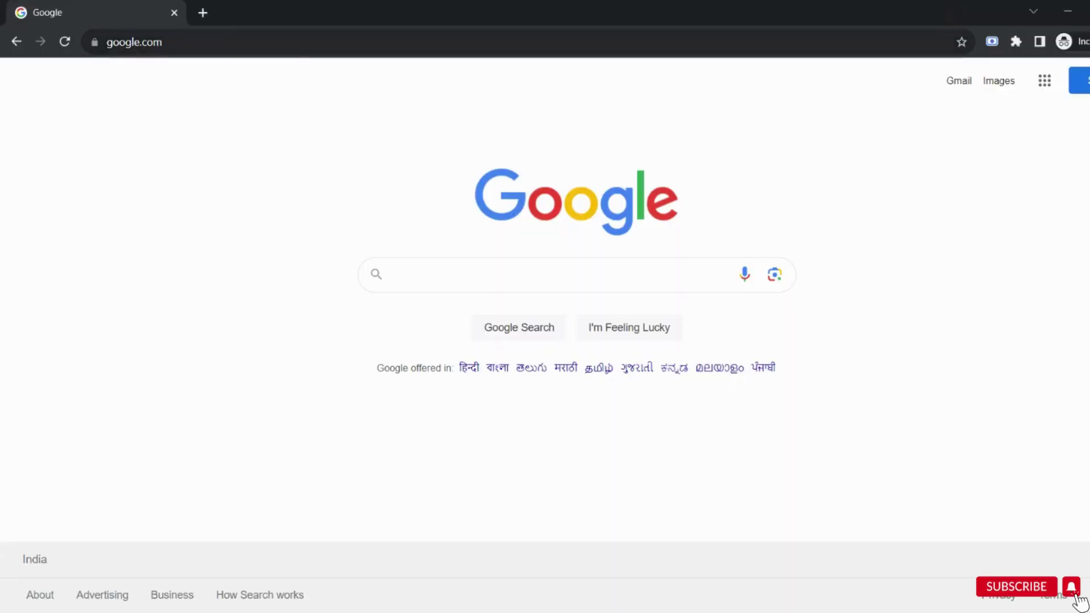
# Load the misspelled address digitalearning.site to show it cannot be reached.
pyautogui.hotkey('ctrl', 'l')
pyautogui.write('digit')
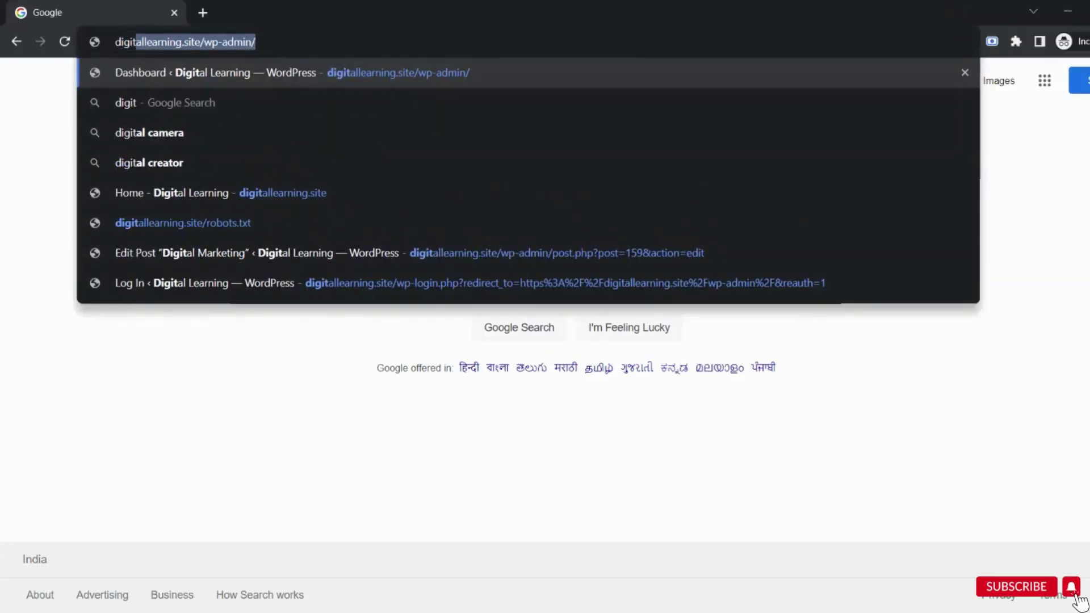
pyautogui.write('alearni')
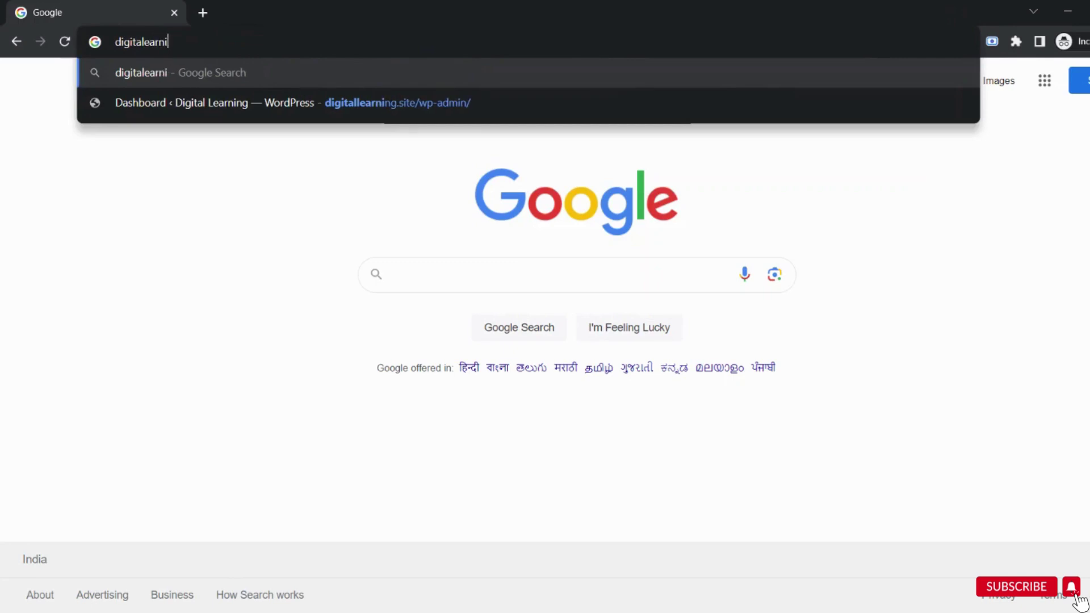
pyautogui.write('ng.site')
pyautogui.press('Return')
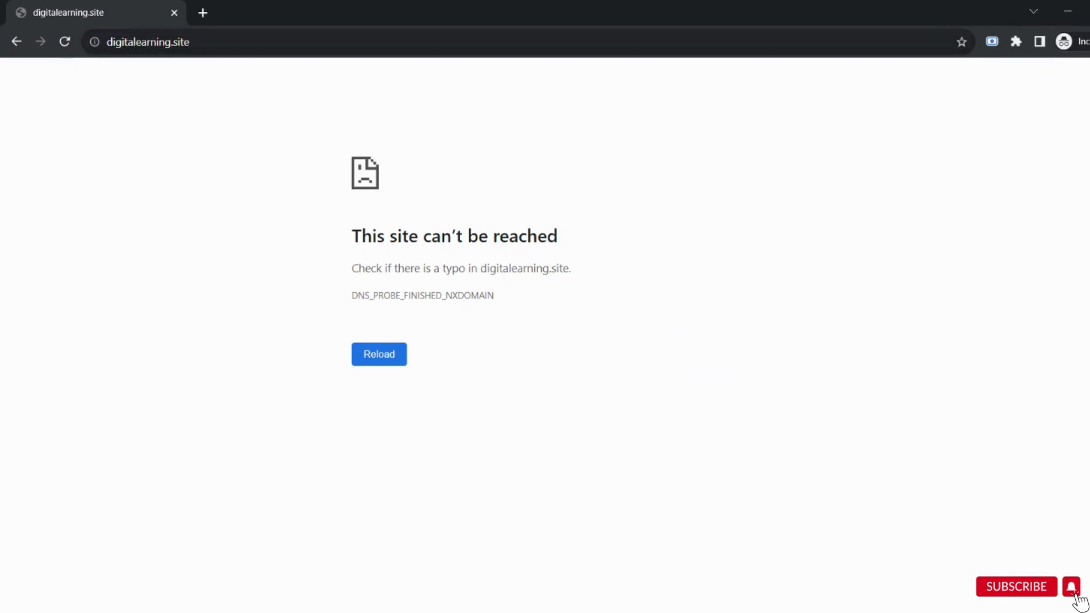
# Reload the correct digitallearning.site home page from the address suggestion, without wp-admin/.
pyautogui.hotkey('ctrl', 'l')
pyautogui.write('di')
pyautogui.press('End')
pyautogui.press('BackSpace')
pyautogui.press('BackSpace')
pyautogui.press('BackSpace')
pyautogui.press('BackSpace')
pyautogui.press('BackSpace')
pyautogui.press('BackSpace')
pyautogui.press('BackSpace')
pyautogui.press('BackSpace')
pyautogui.press('BackSpace')
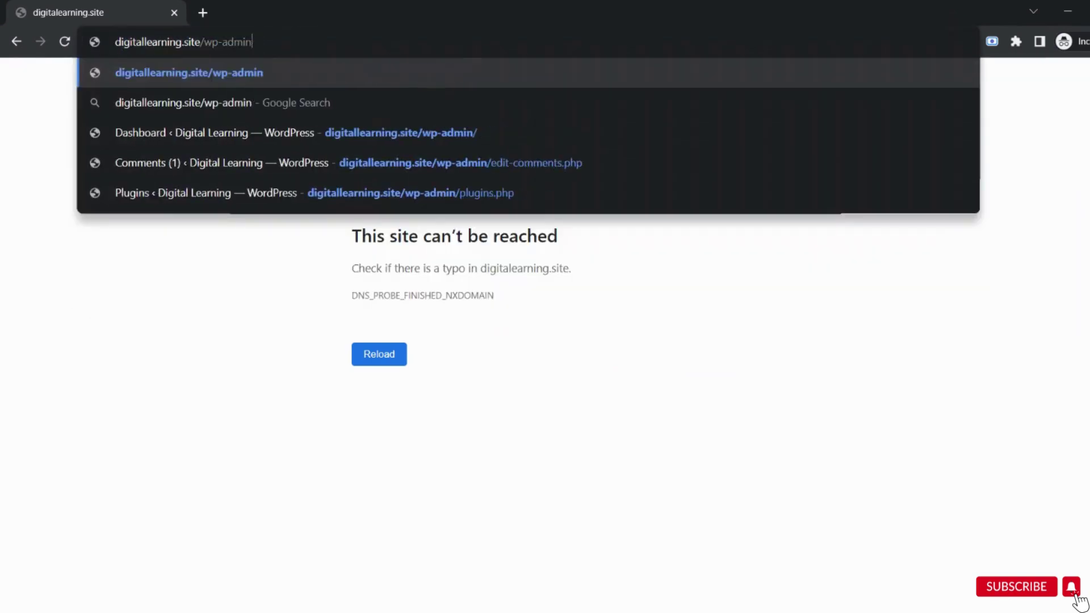
pyautogui.press('Return')
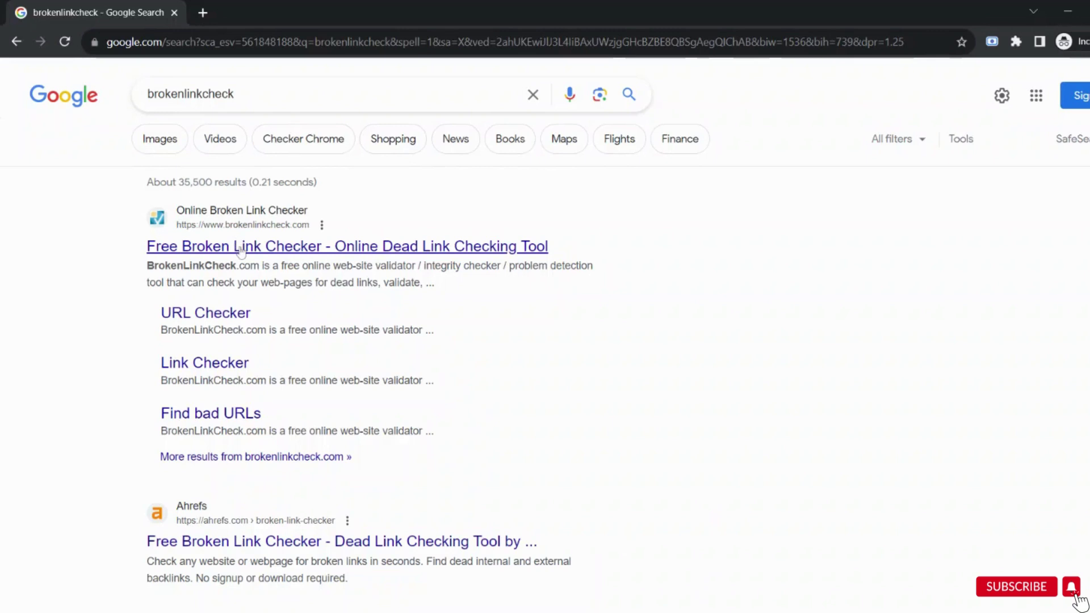
pyautogui.click(240, 250)
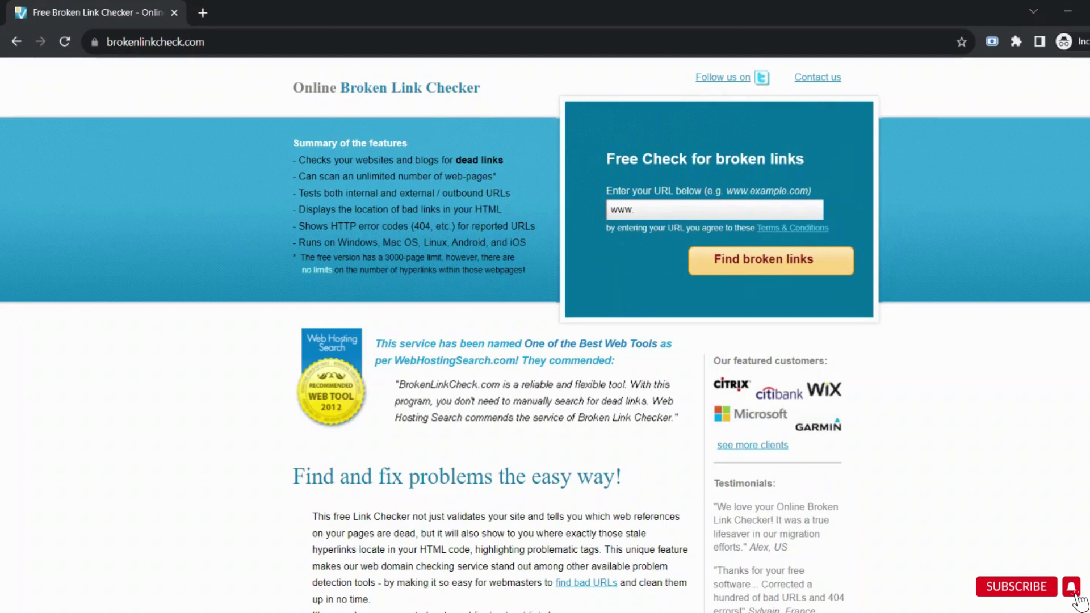
pyautogui.click(714, 209)
pyautogui.write('https://appliancesinfo.com')
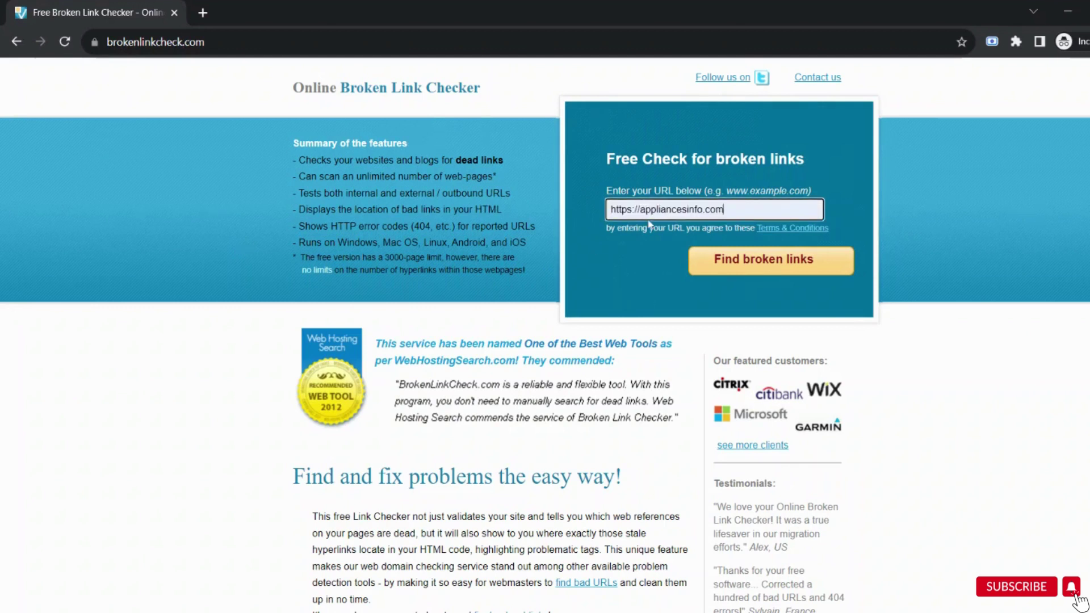
pyautogui.click(735, 265)
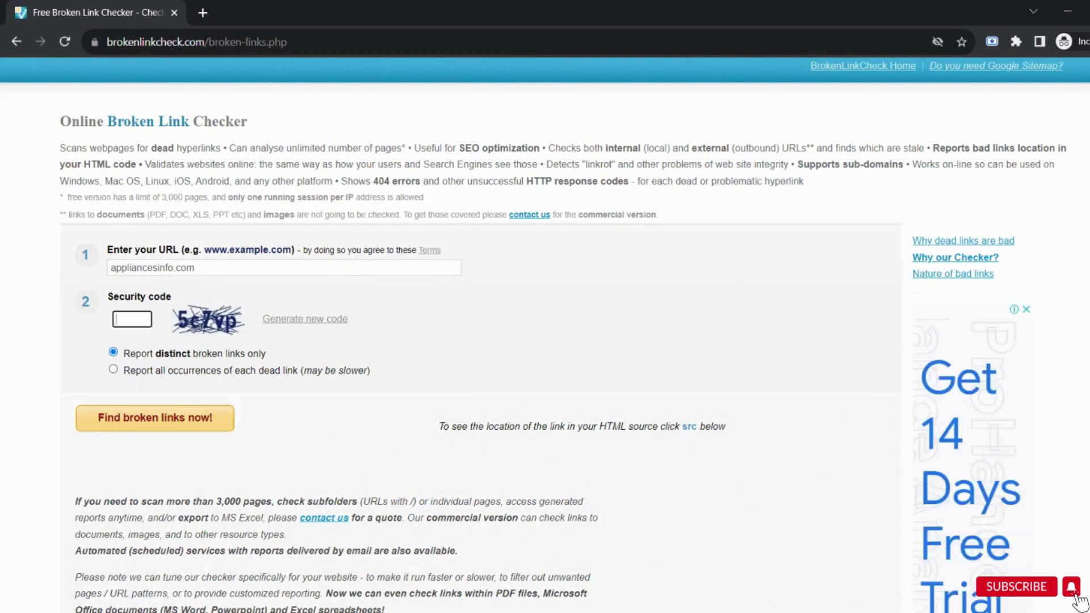
pyautogui.write('5c7vp')
# Start the broken link scan of appliancesinfo.com.
pyautogui.click(158, 422)
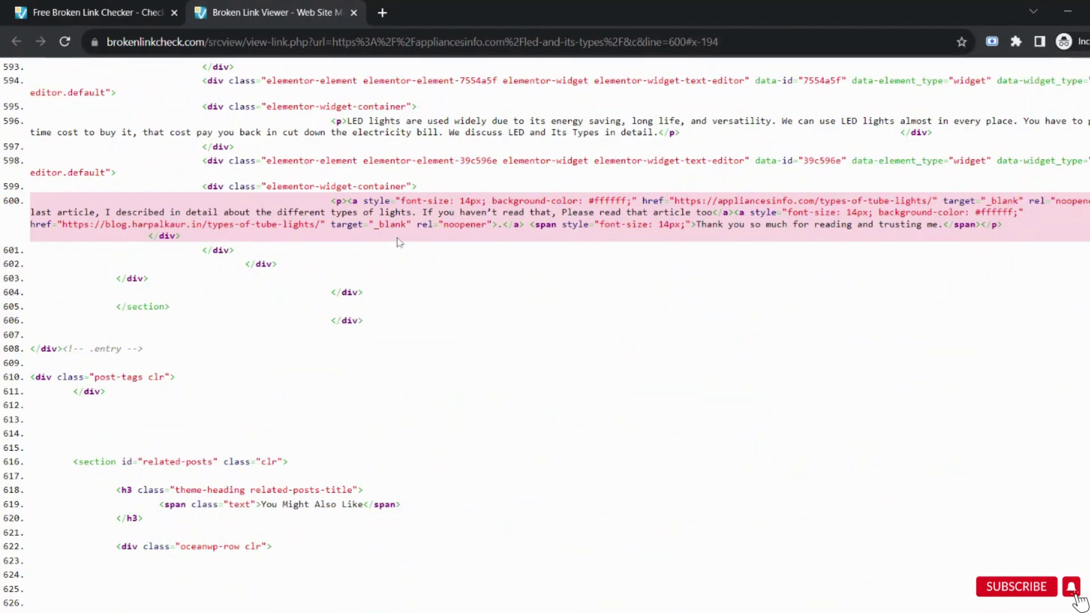
# Return to the Free Broken Link Checker tab showing the 6 broken links found.
pyautogui.click(151, 13)
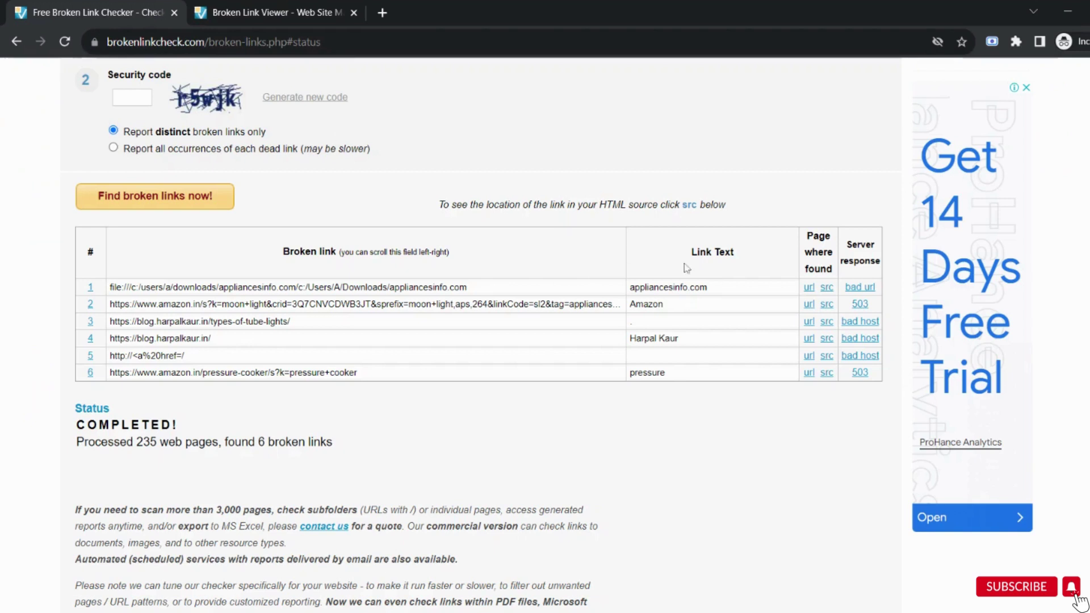